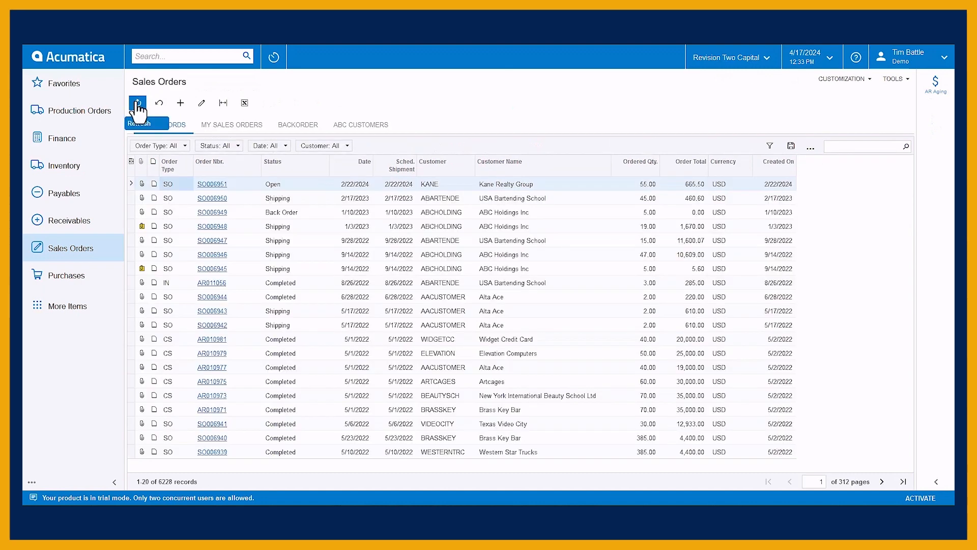
Step: Add the Customer Order Nbr. column to the Sales Orders list through its column configuration
{"action": "left_click", "coordinate": [132, 162]}
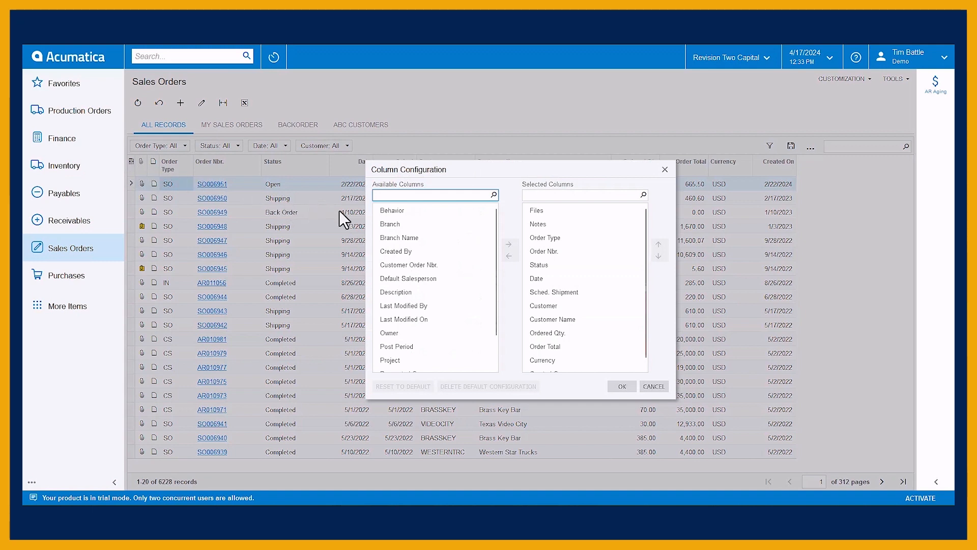
{"action": "left_click", "coordinate": [427, 265]}
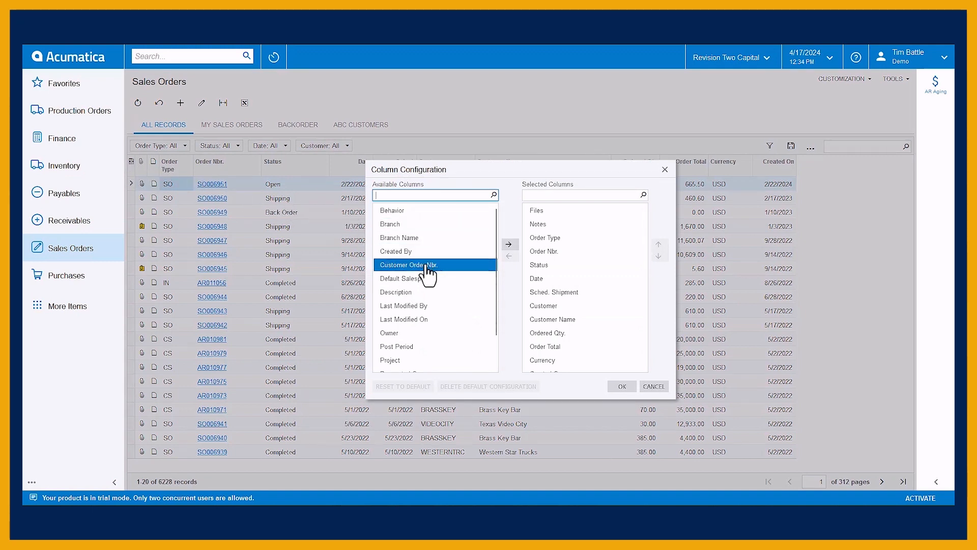
{"action": "left_click", "coordinate": [508, 245]}
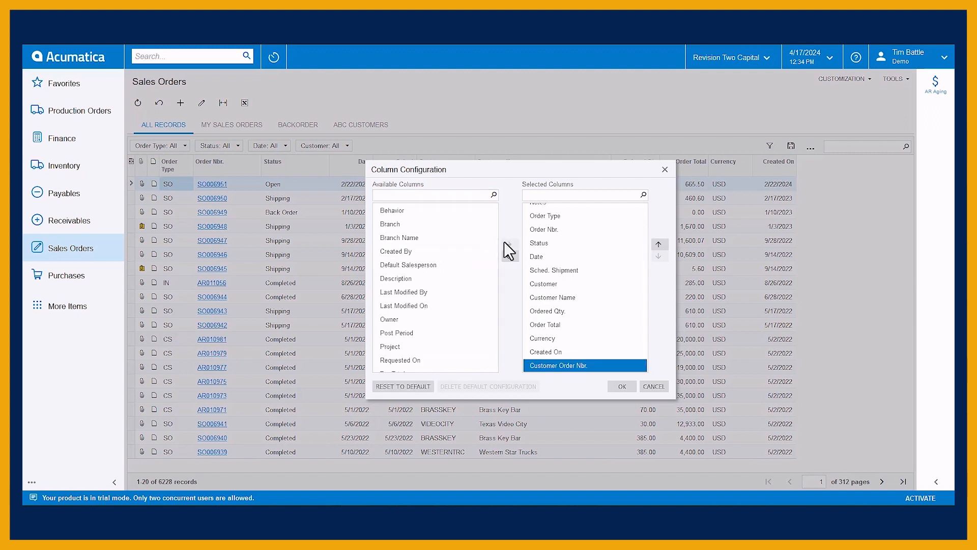
{"action": "mouse_move", "coordinate": [496, 242]}
{"action": "left_mouse_down"}
{"action": "mouse_move", "coordinate": [489, 280]}
{"action": "mouse_move", "coordinate": [488, 229]}
{"action": "left_mouse_up"}
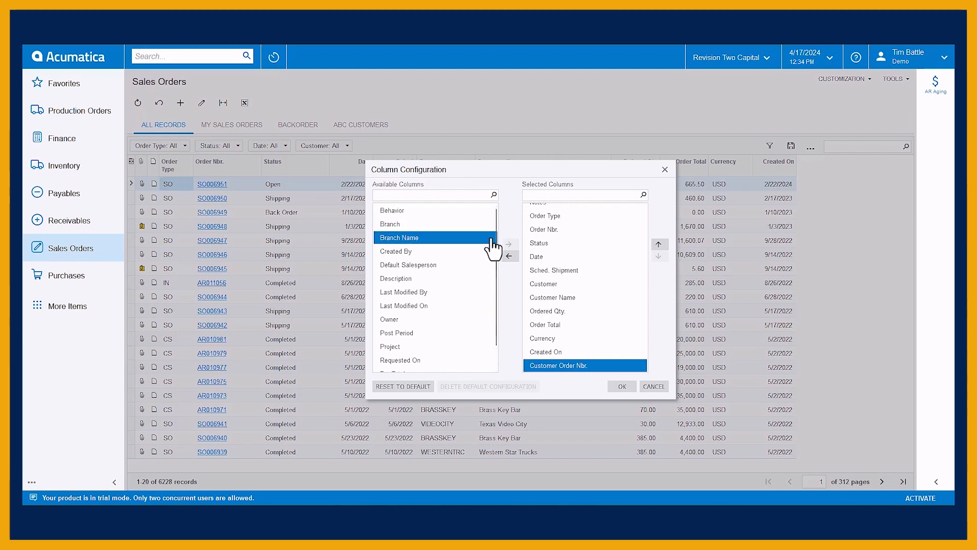
{"action": "left_click", "coordinate": [628, 387]}
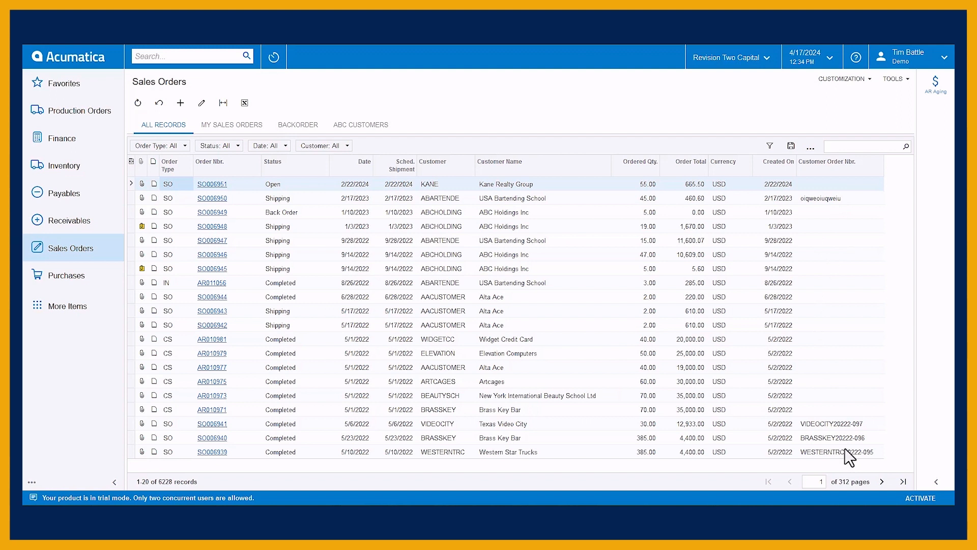
Step: Open the Sales Orders list's generic inquiry for editing and review the data fields in its results grid
{"action": "left_click", "coordinate": [840, 80]}
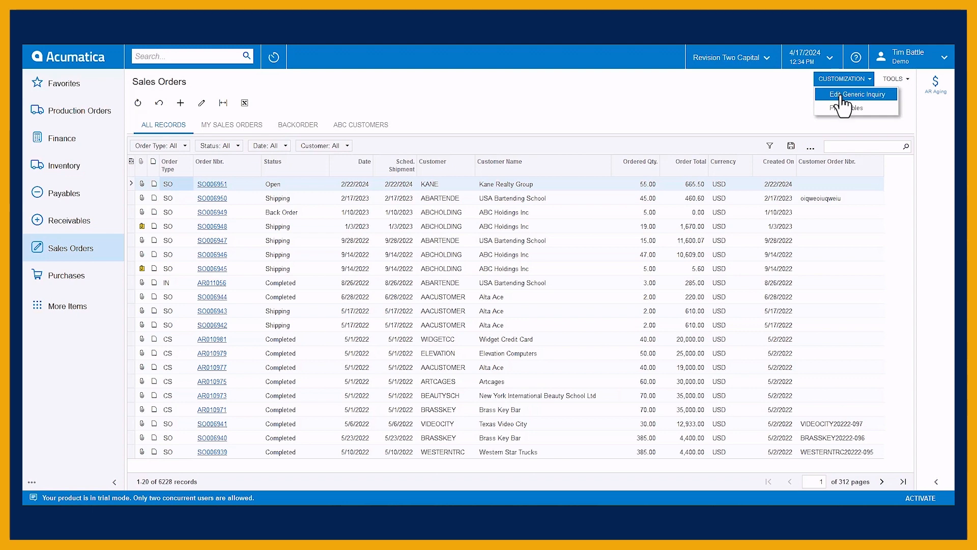
{"action": "left_click", "coordinate": [842, 96]}
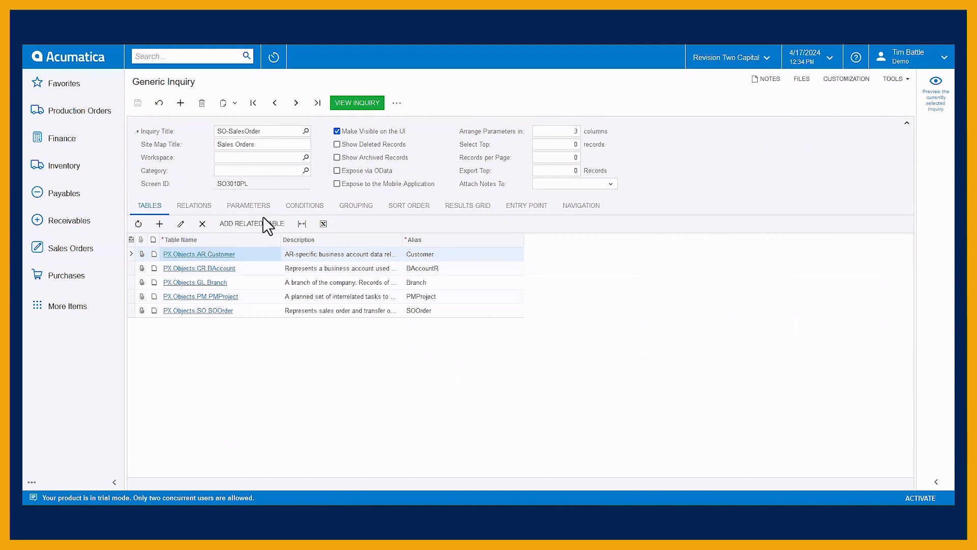
{"action": "left_click", "coordinate": [478, 207]}
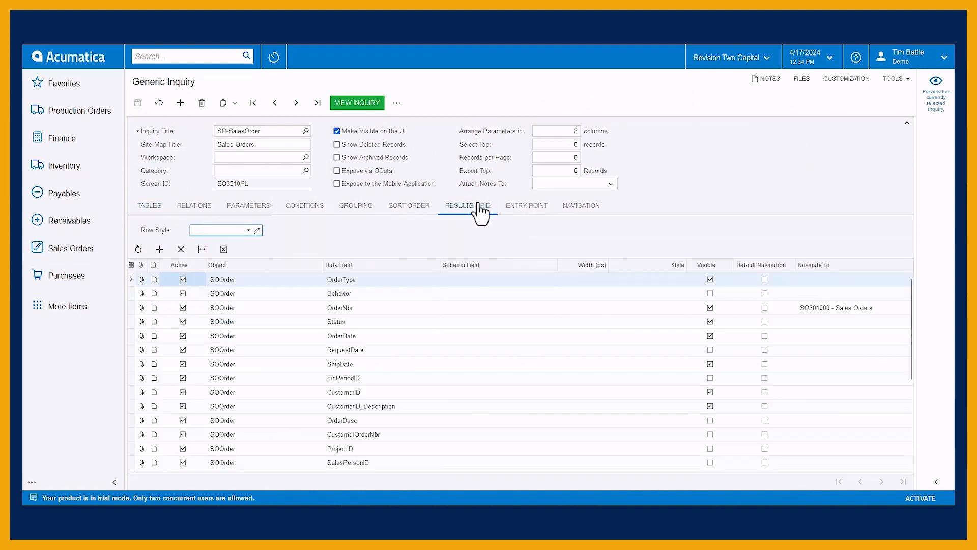
{"action": "scroll", "coordinate": [363, 341], "scroll_direction": "down", "scroll_amount": 5}
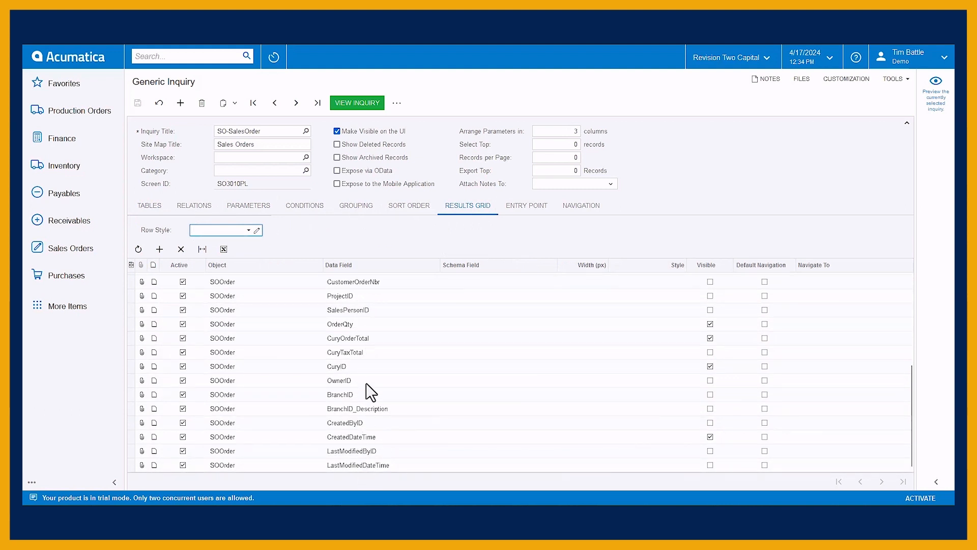
{"action": "scroll", "coordinate": [368, 374], "scroll_direction": "up", "scroll_amount": 5}
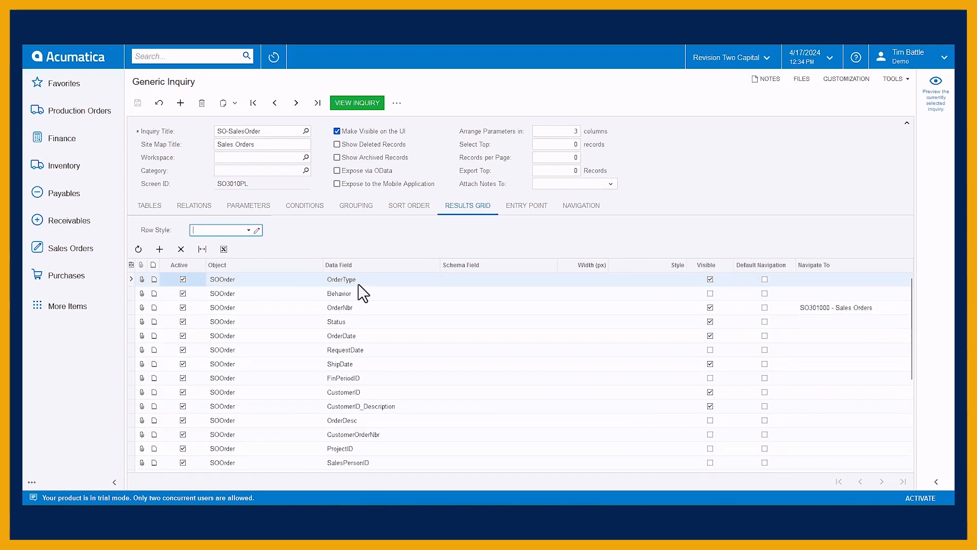
{"action": "scroll", "coordinate": [357, 291], "scroll_direction": "down", "scroll_amount": 4}
{"action": "scroll", "coordinate": [255, 269], "scroll_direction": "up", "scroll_amount": 1}
Step: Add a SOOrder row with the data field ExtRefNbr to the results grid and save the inquiry
{"action": "left_click", "coordinate": [159, 248]}
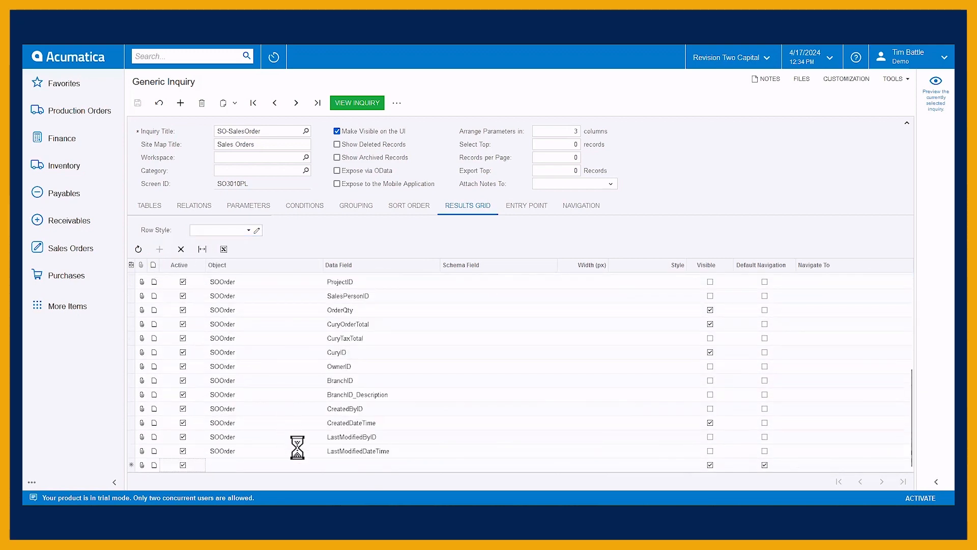
{"action": "left_click", "coordinate": [340, 464]}
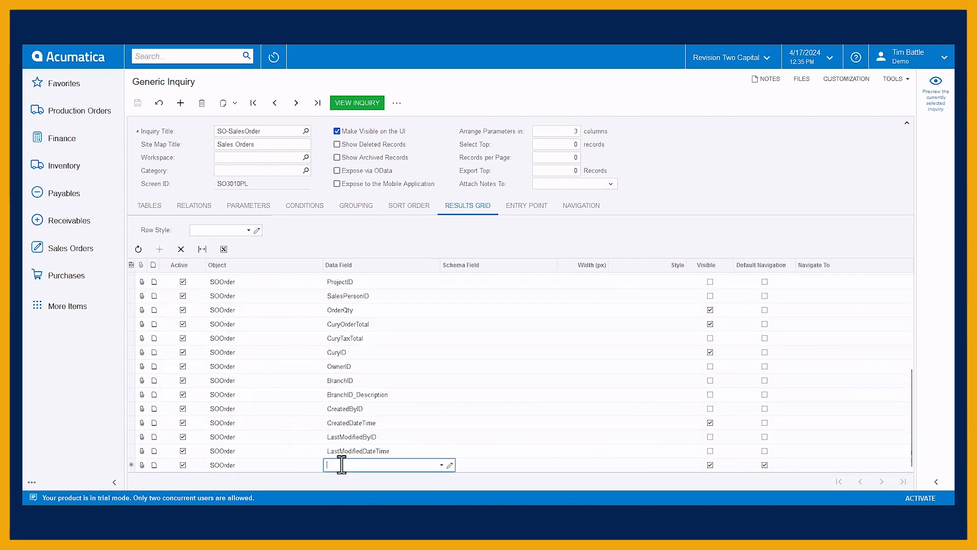
{"action": "type", "text": "e"}
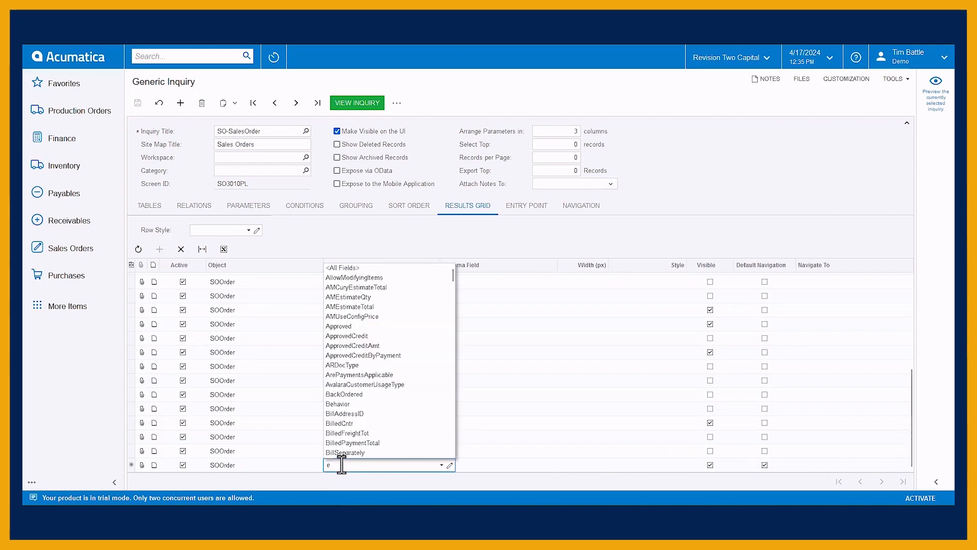
{"action": "type", "text": "x"}
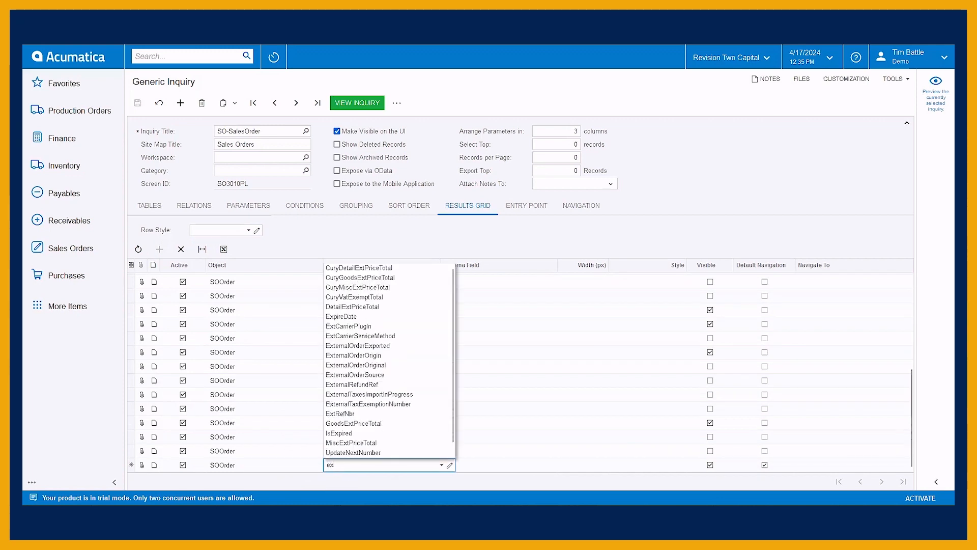
{"action": "left_click", "coordinate": [359, 414]}
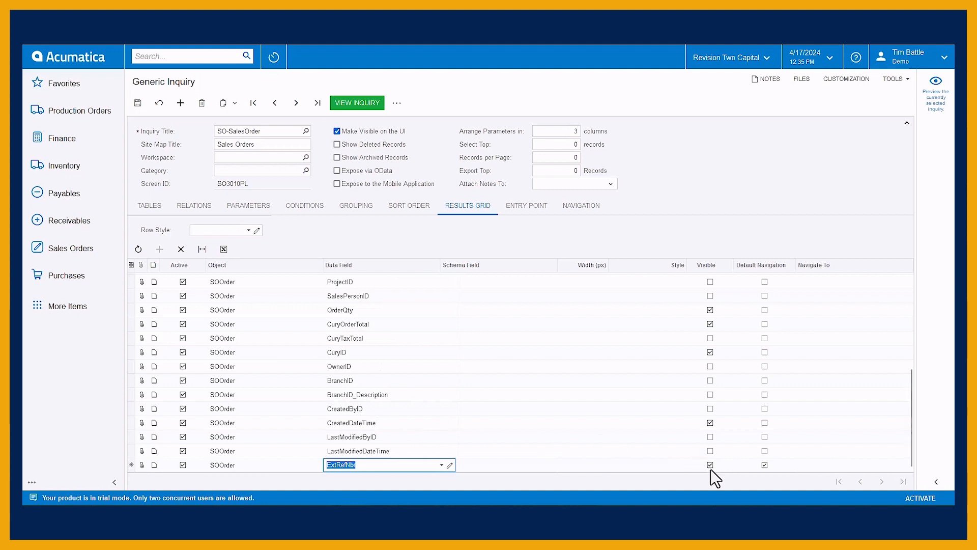
{"action": "left_click", "coordinate": [137, 104]}
{"action": "left_click", "coordinate": [138, 103]}
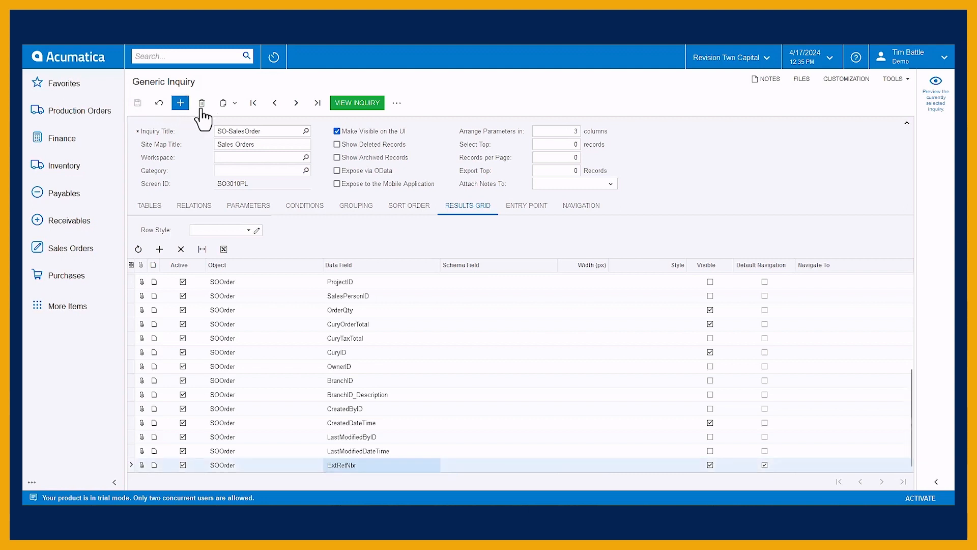
Step: View the inquiry's added column, and open the first sales order to locate its External Reference field
{"action": "left_click", "coordinate": [352, 105]}
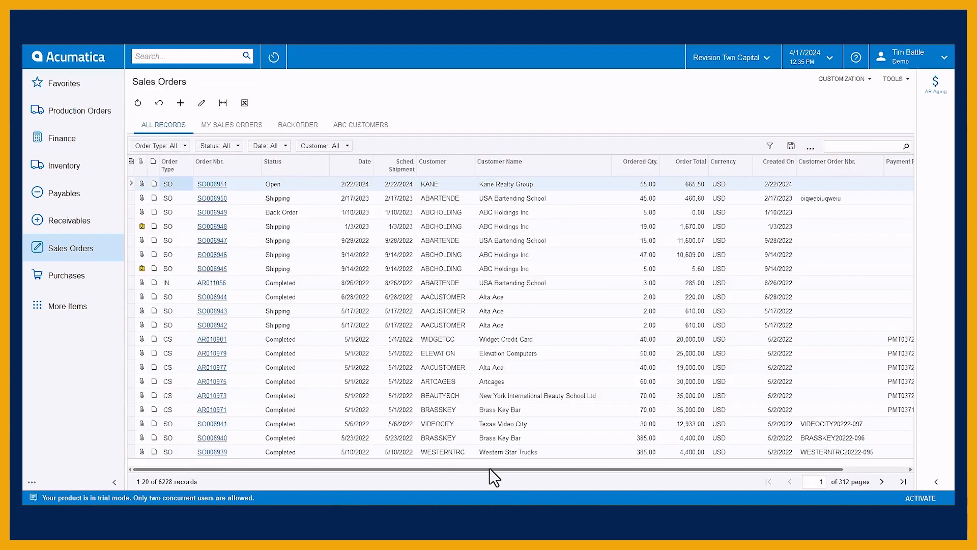
{"action": "left_click_drag", "start_coordinate": [489, 468], "coordinate": [591, 473]}
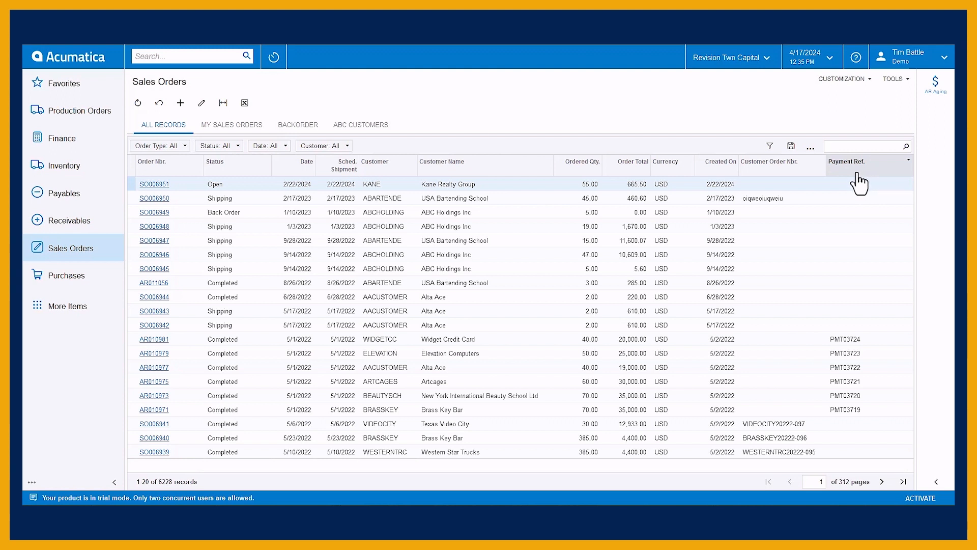
{"action": "left_click", "coordinate": [159, 185]}
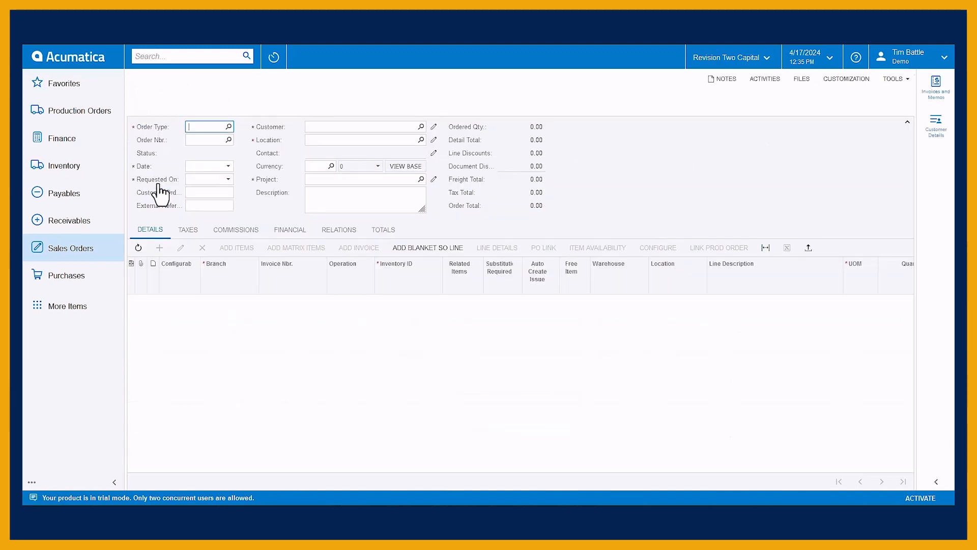
{"action": "left_click", "coordinate": [196, 209]}
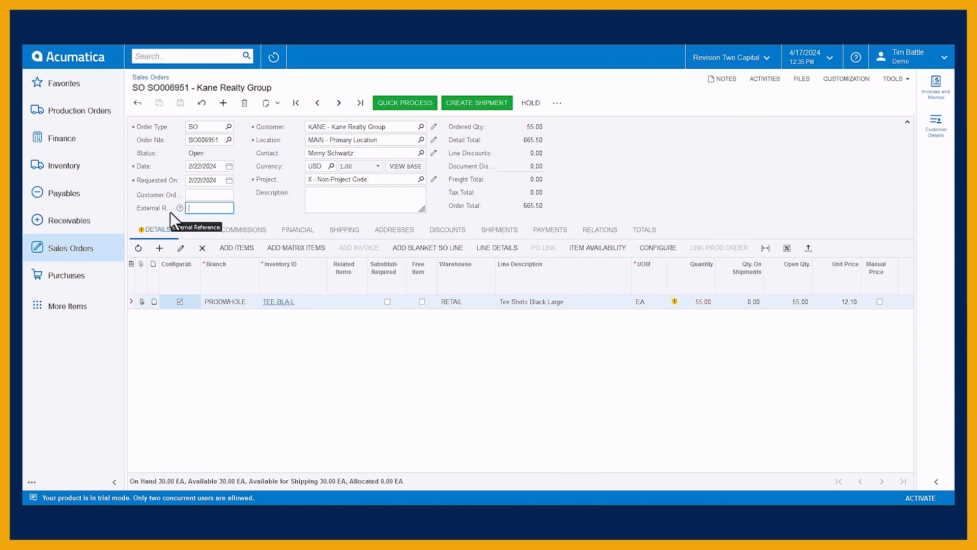
Step: Inspect the sales order's External Reference element to identify its data field name, and close the element properties
{"action": "left_click", "coordinate": [831, 81]}
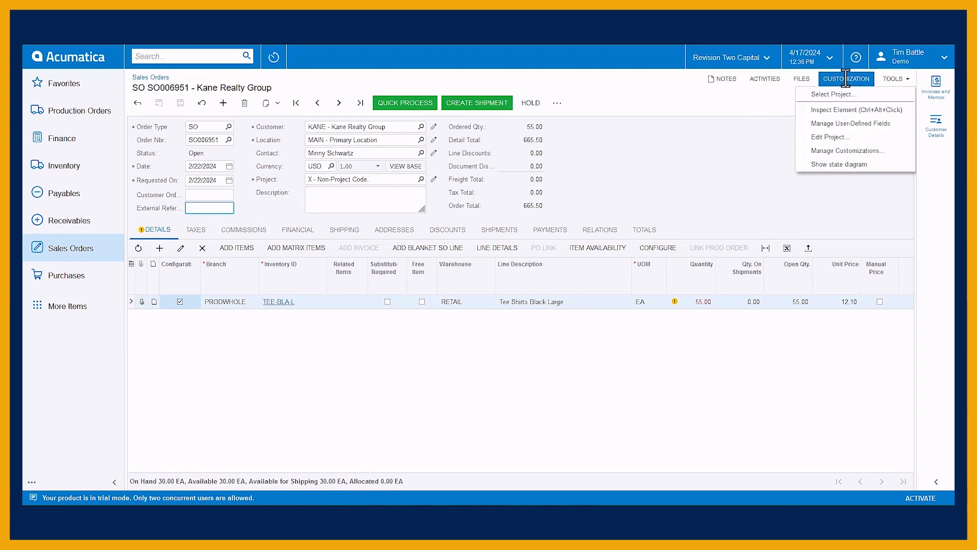
{"action": "left_click", "coordinate": [837, 111]}
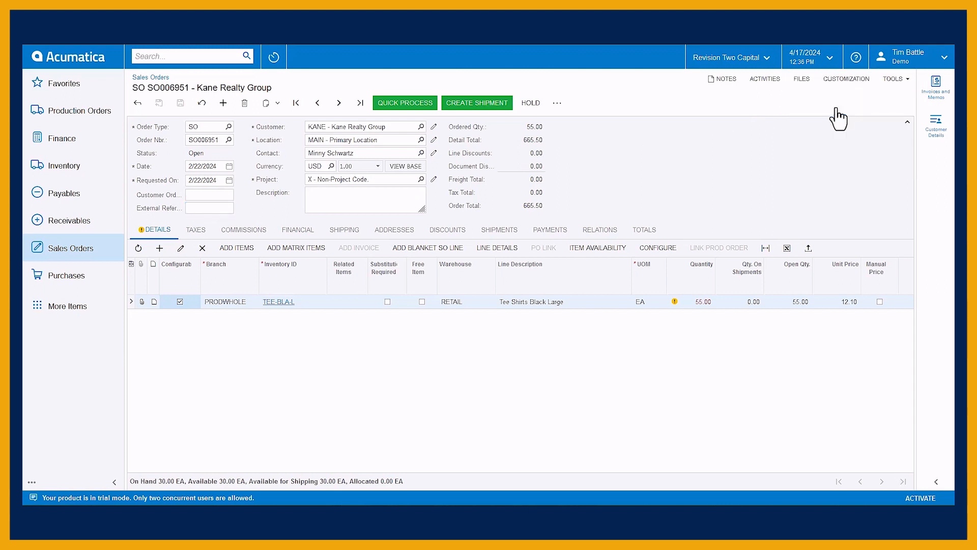
{"action": "left_click", "coordinate": [194, 207]}
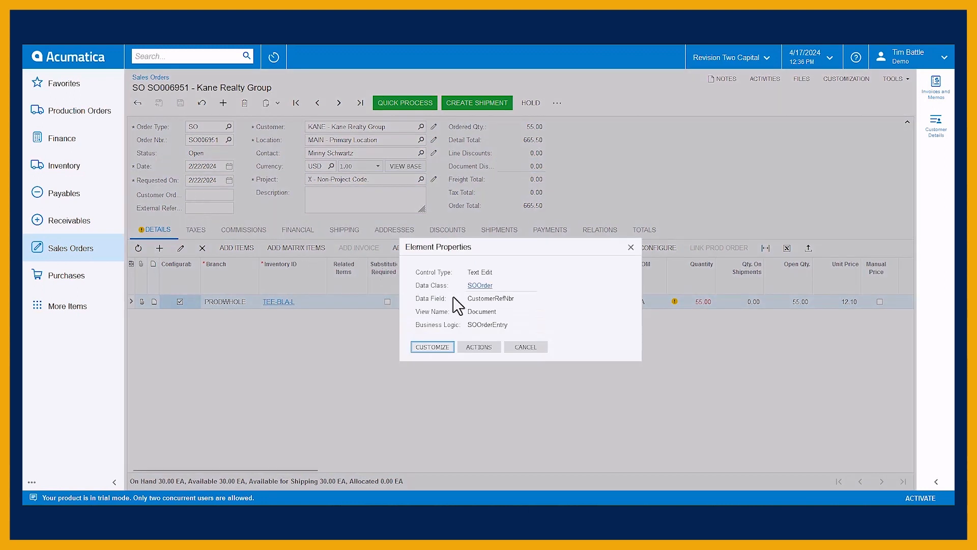
{"action": "left_click_drag", "start_coordinate": [464, 298], "coordinate": [514, 299]}
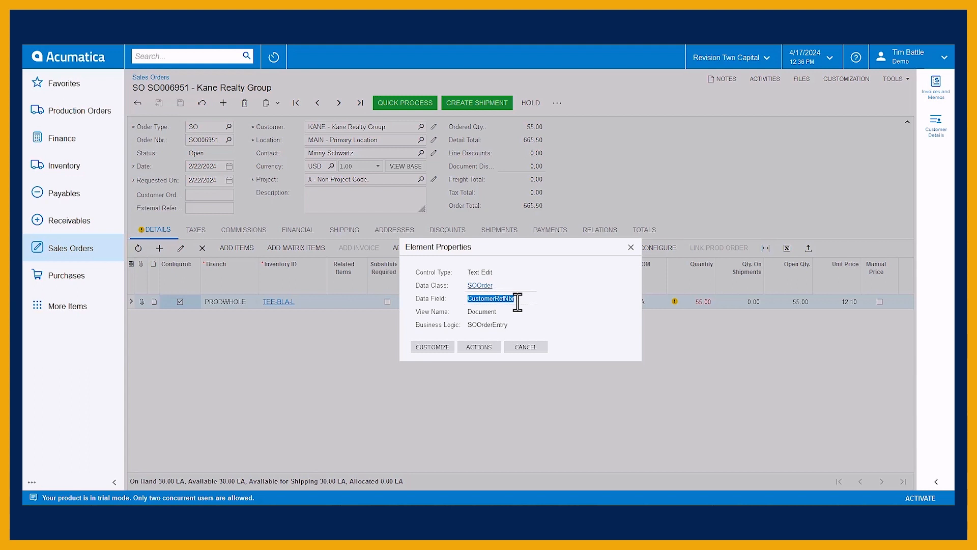
{"action": "left_click", "coordinate": [520, 348]}
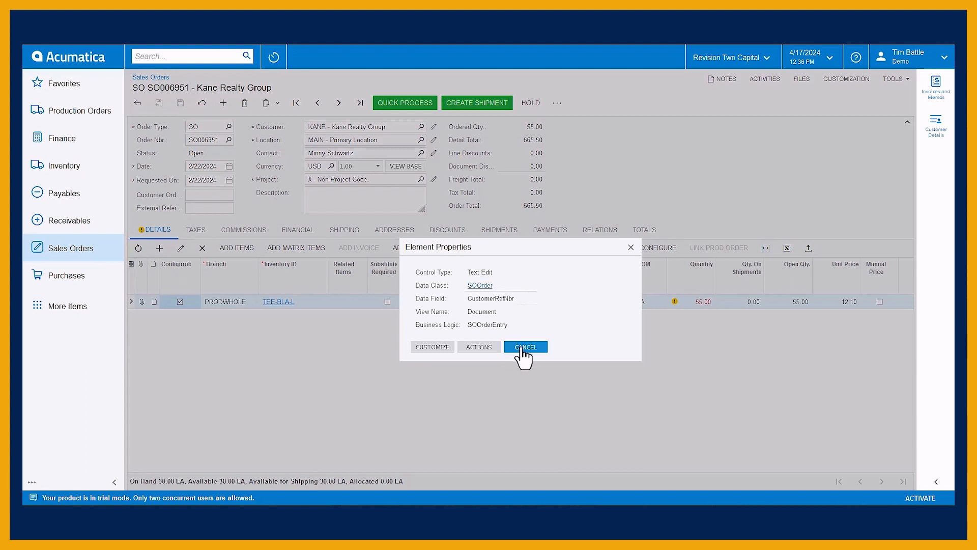
Step: Set the last results grid row's data field to CustomerRefNbr, save the inquiry and view the resulting column in the Sales Orders list
{"action": "left_click", "coordinate": [138, 106]}
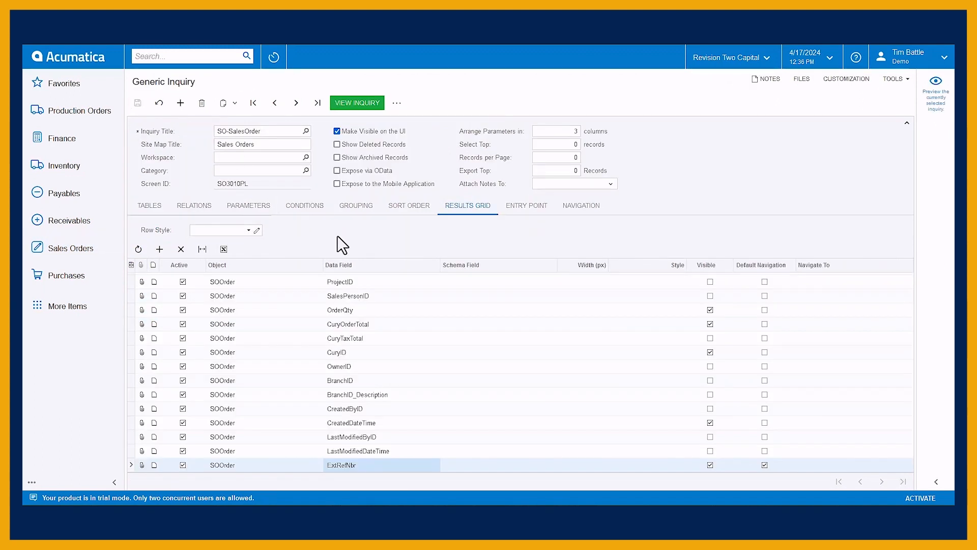
{"action": "left_click", "coordinate": [359, 463]}
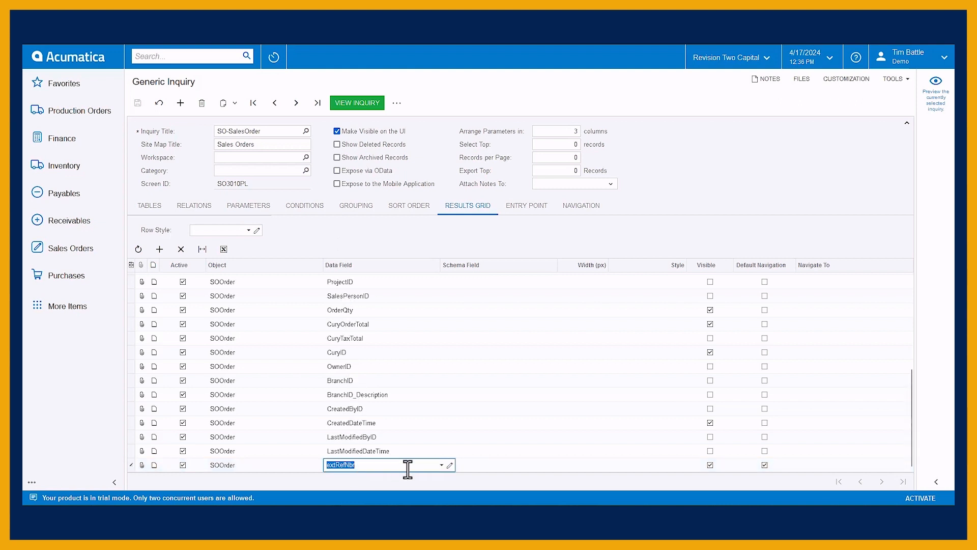
{"action": "left_click", "coordinate": [442, 464]}
{"action": "type", "text": "custo"}
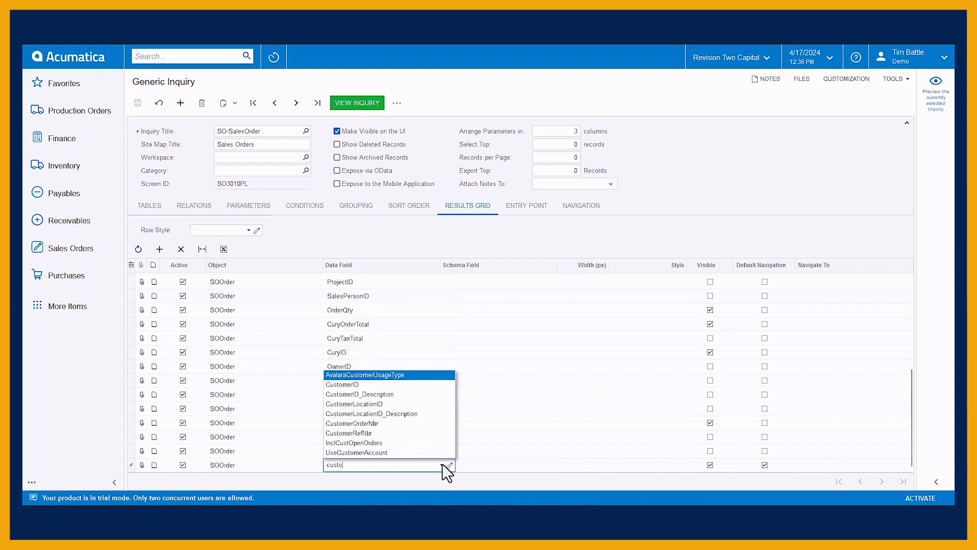
{"action": "type", "text": "mer"}
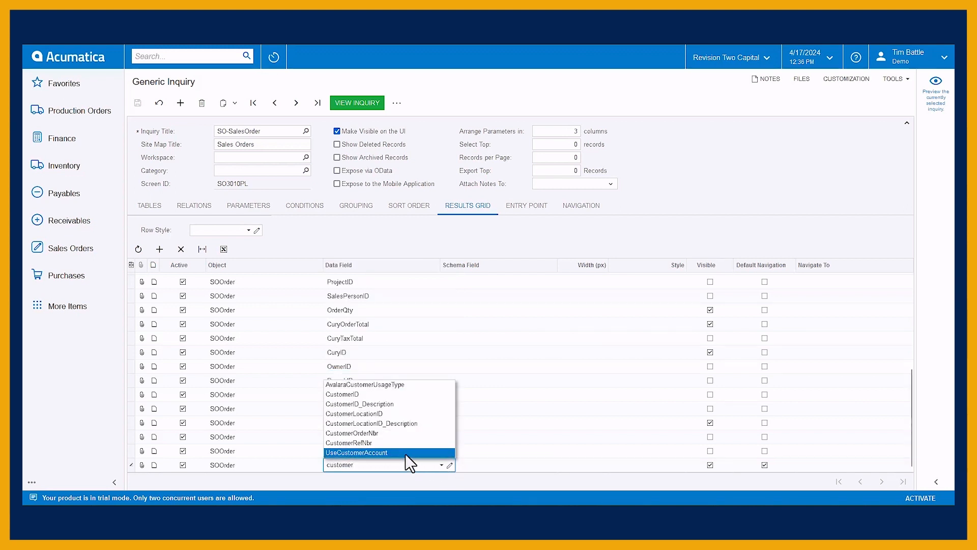
{"action": "left_click", "coordinate": [372, 442]}
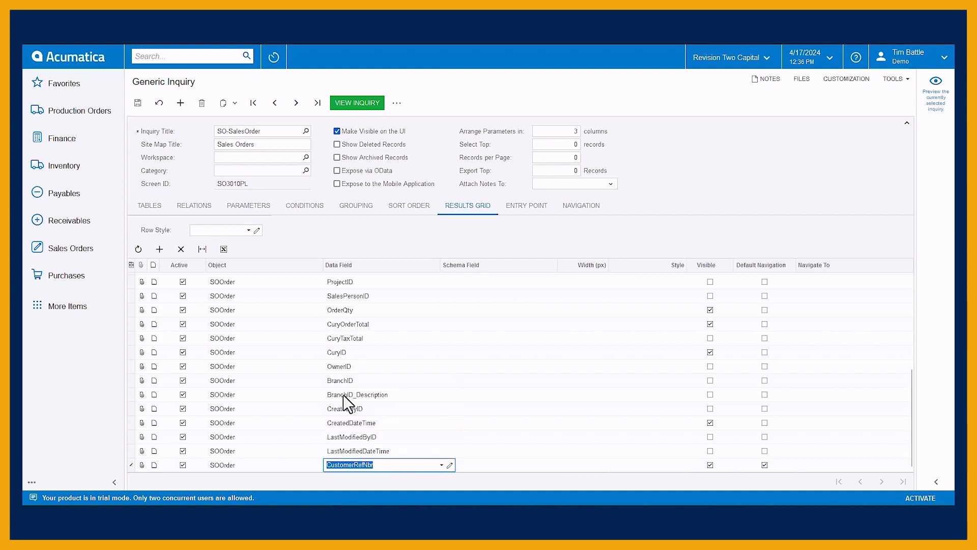
{"action": "left_click", "coordinate": [137, 104]}
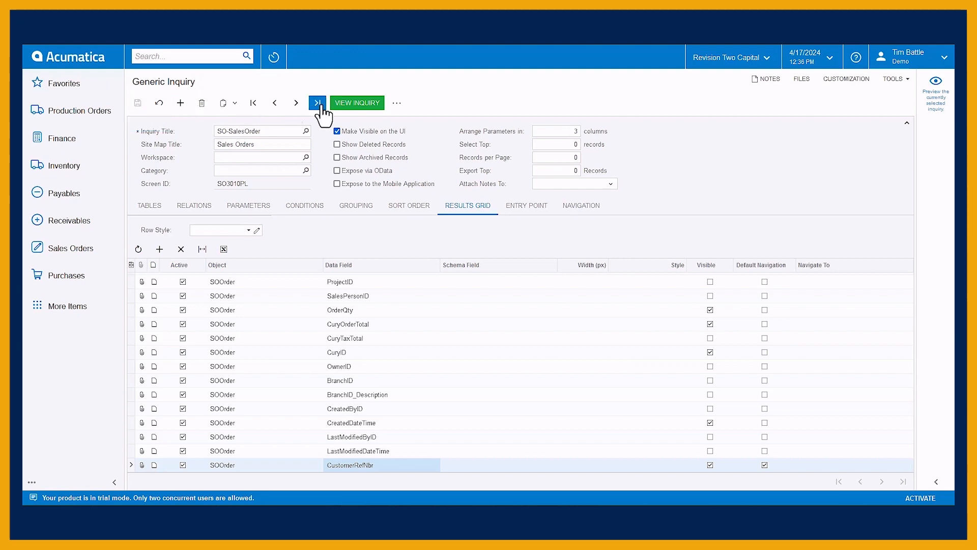
{"action": "left_click", "coordinate": [359, 107]}
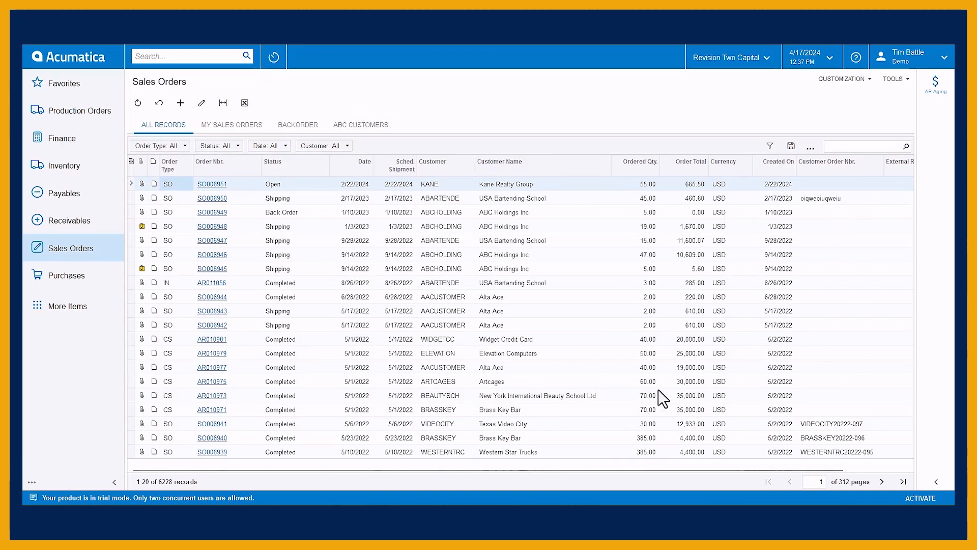
{"action": "left_click_drag", "start_coordinate": [623, 469], "coordinate": [708, 472]}
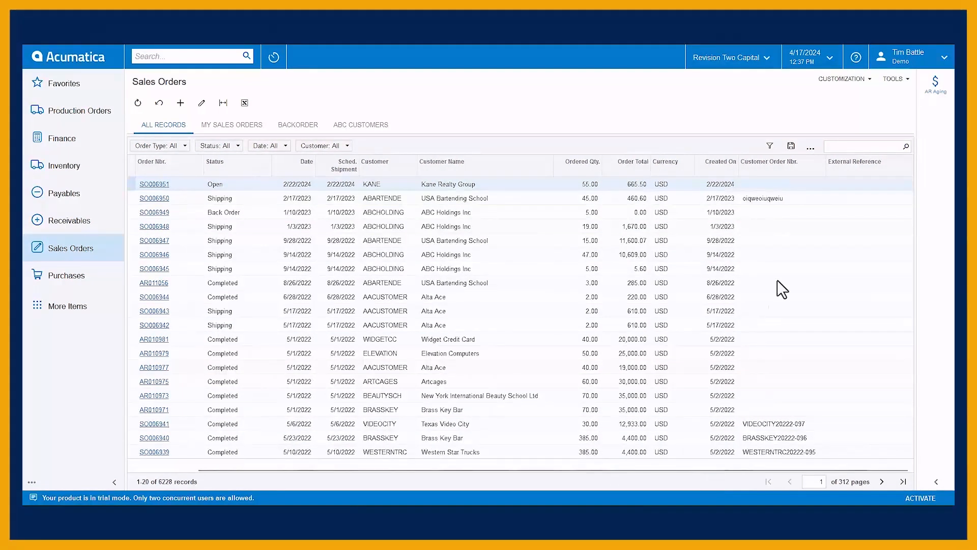